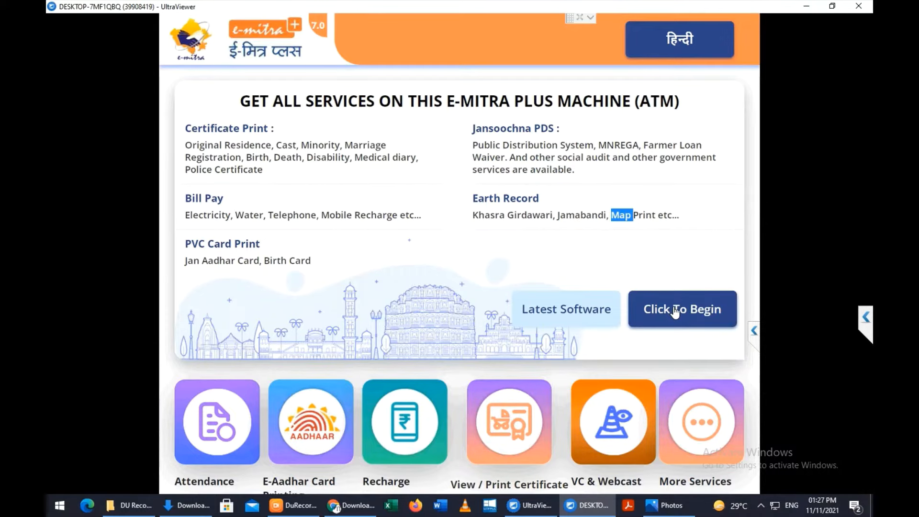
# Step: Open the Annual Verification of Social Security Pensioner service from the e-Mitra plus service list
pyautogui.click(675, 312)
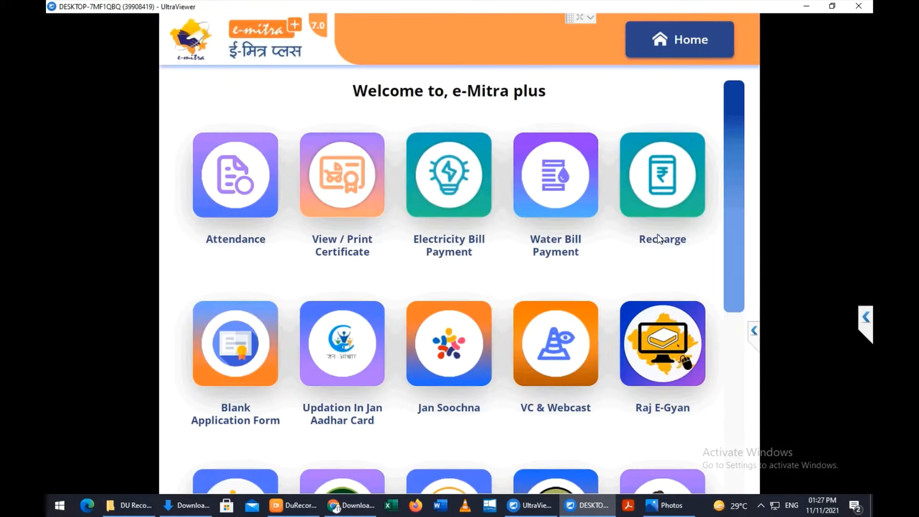
pyautogui.scroll(-1, 729, 231)
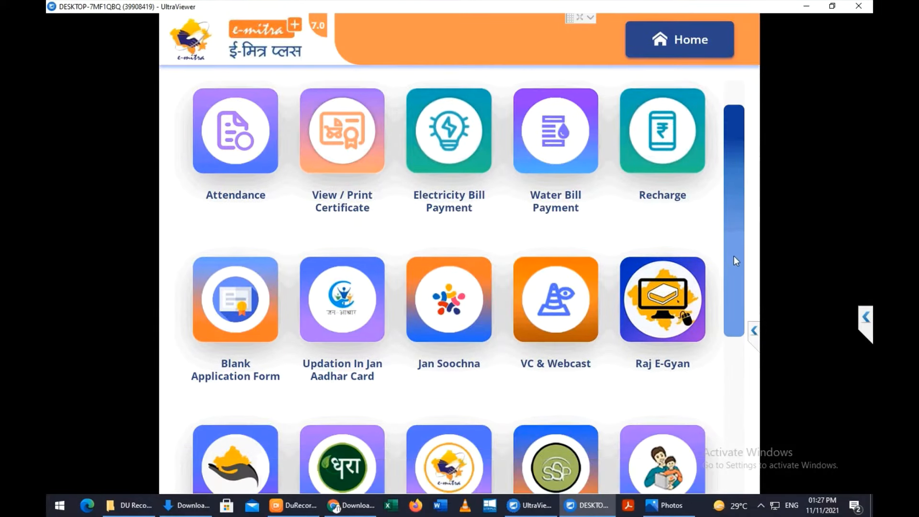
pyautogui.scroll(-2, 733, 331)
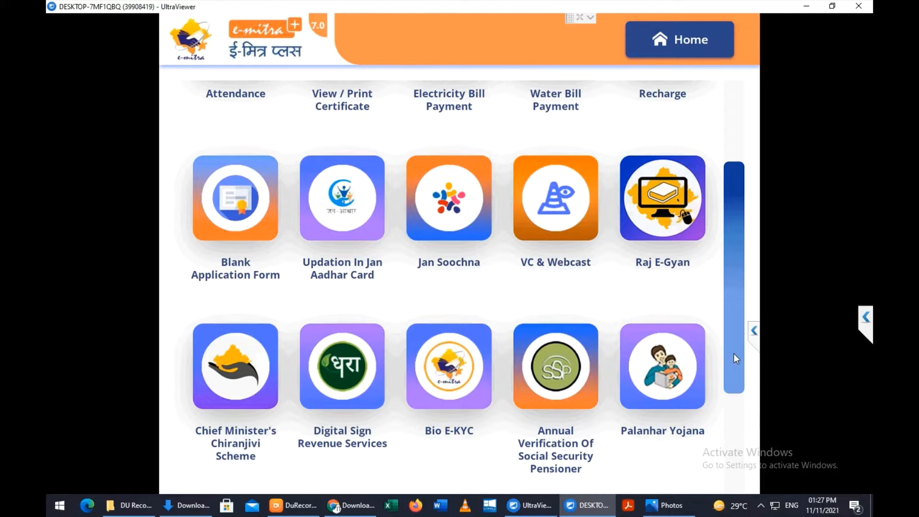
pyautogui.scroll(-4, 554, 384)
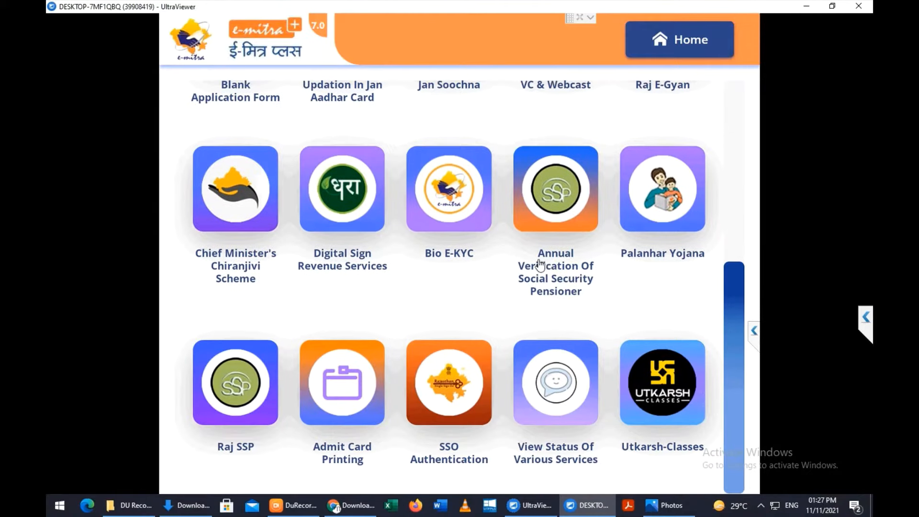
pyautogui.click(558, 211)
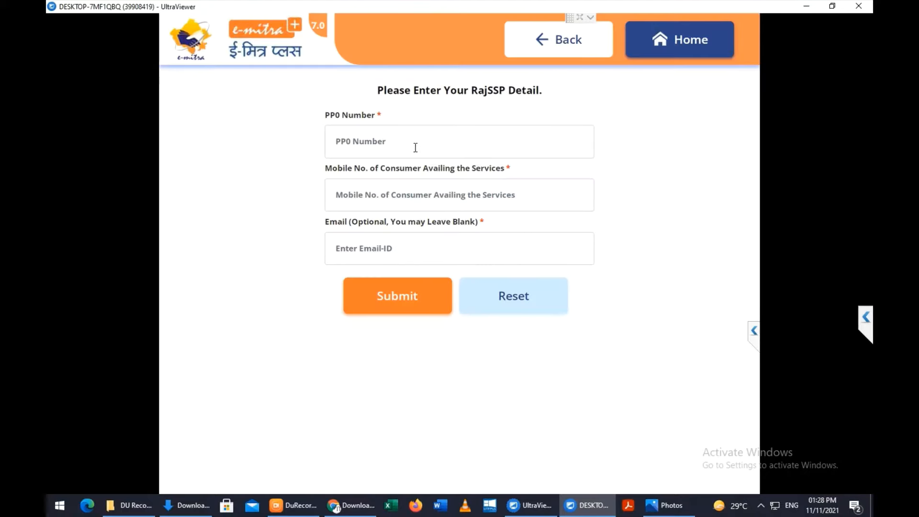
# Step: Enter the pensioner's PPO number and the consumer's mobile number, leave the email blank, and submit the RajSSP details
pyautogui.click(413, 145)
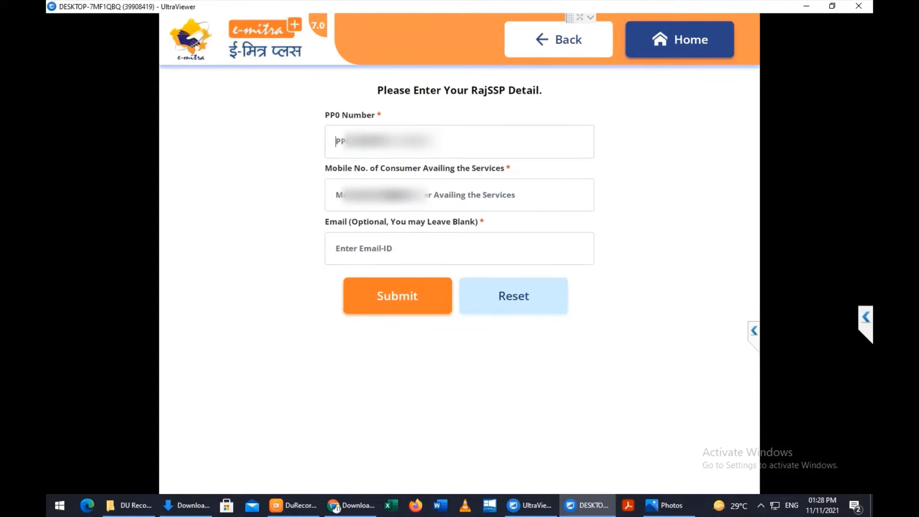
pyautogui.write('01')
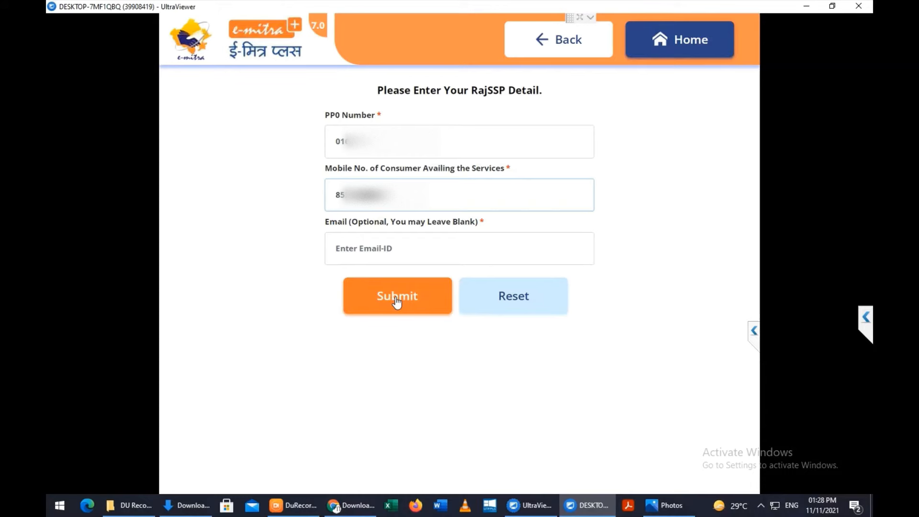
pyautogui.click(397, 297)
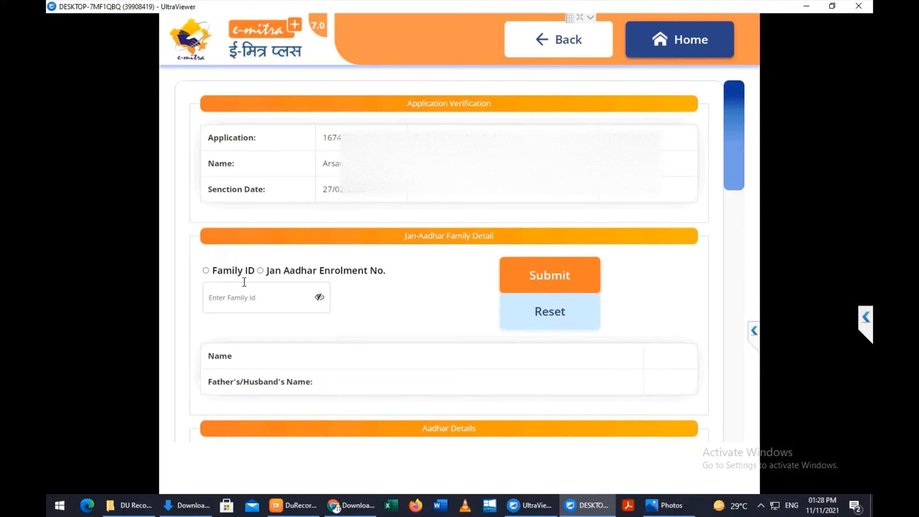
# Step: Choose Family ID as the Jan-Aadhar identifier, enter the family's ID number and submit it
pyautogui.click(206, 272)
pyautogui.click(319, 298)
pyautogui.click(320, 298)
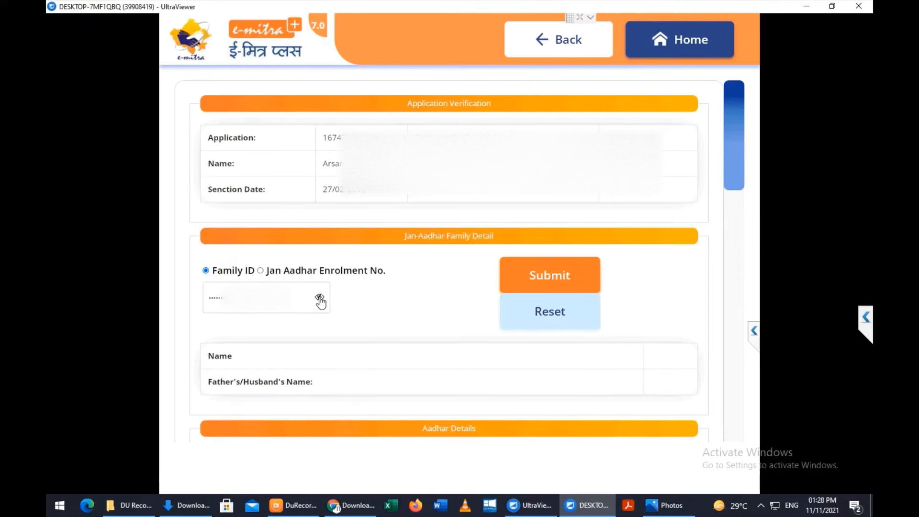
pyautogui.click(559, 278)
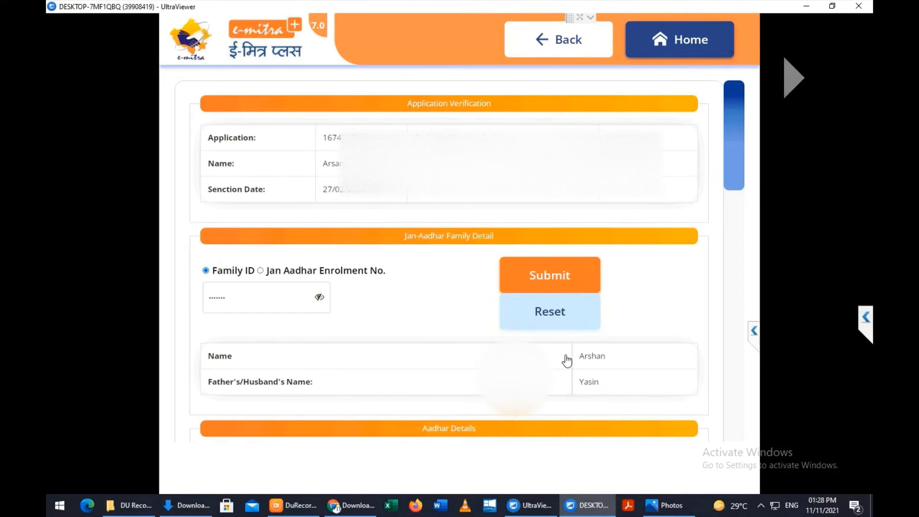
# Step: Check the masked Aadhar and mobile numbers, hide them again, and validate the pensioner's biometrics
pyautogui.scroll(-6, 567, 361)
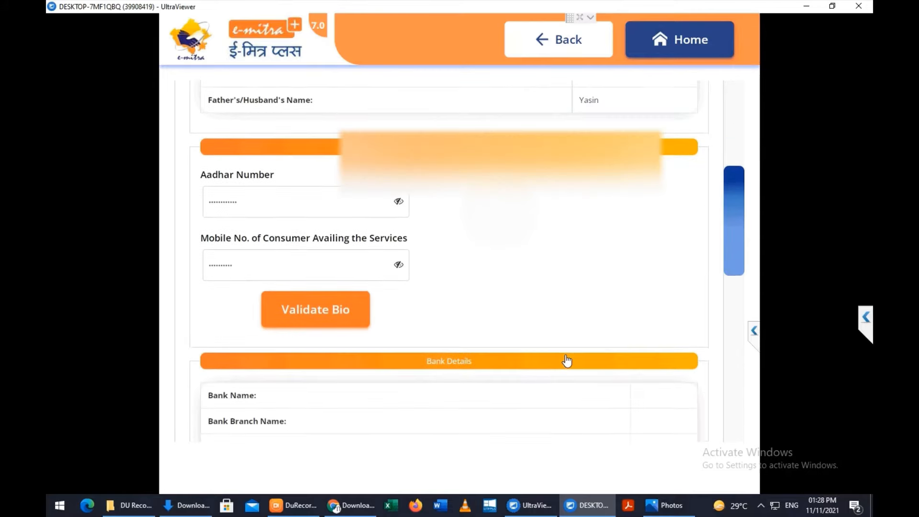
pyautogui.click(399, 205)
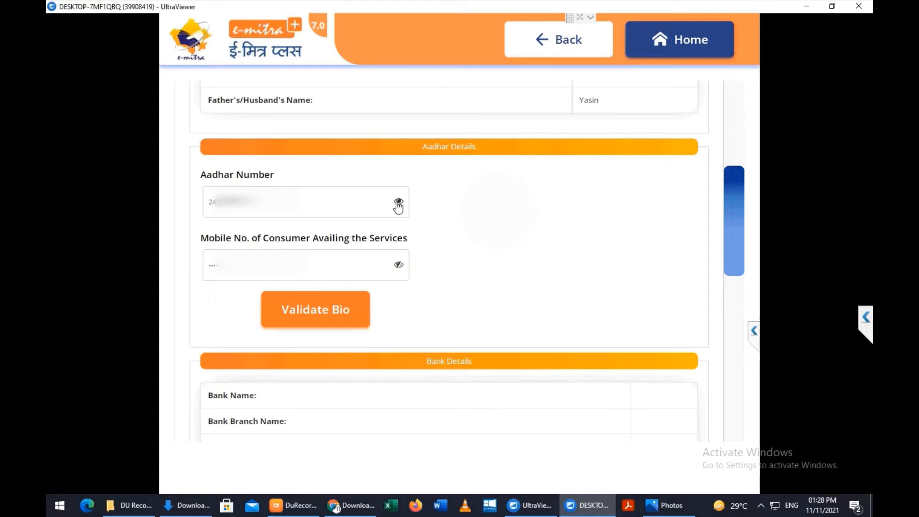
pyautogui.click(399, 203)
pyautogui.click(399, 265)
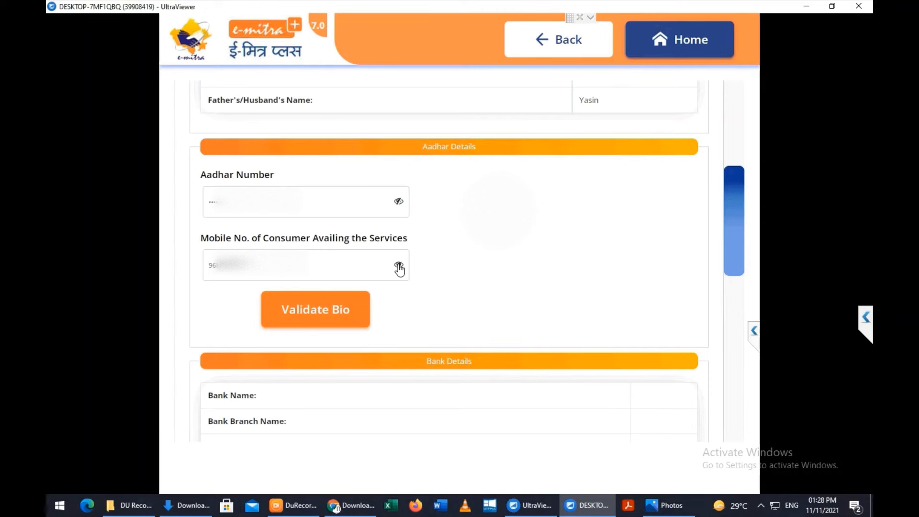
pyautogui.click(399, 266)
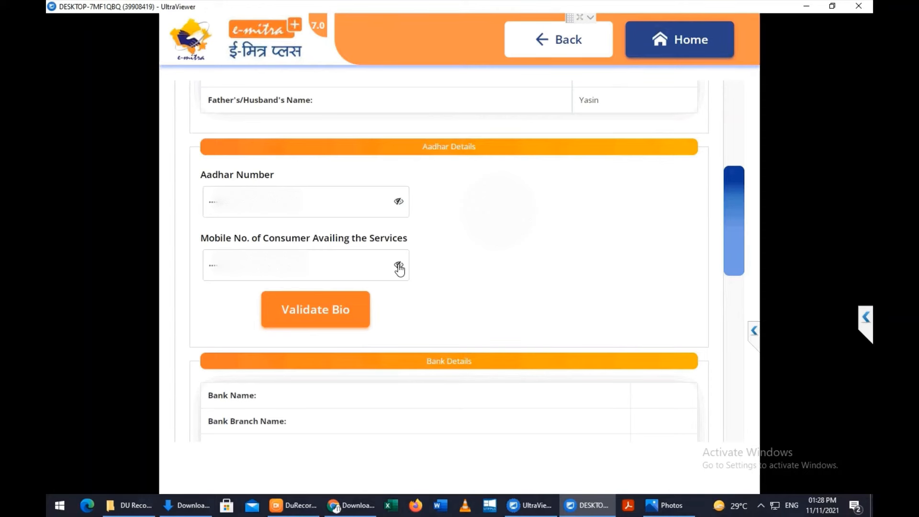
pyautogui.click(308, 316)
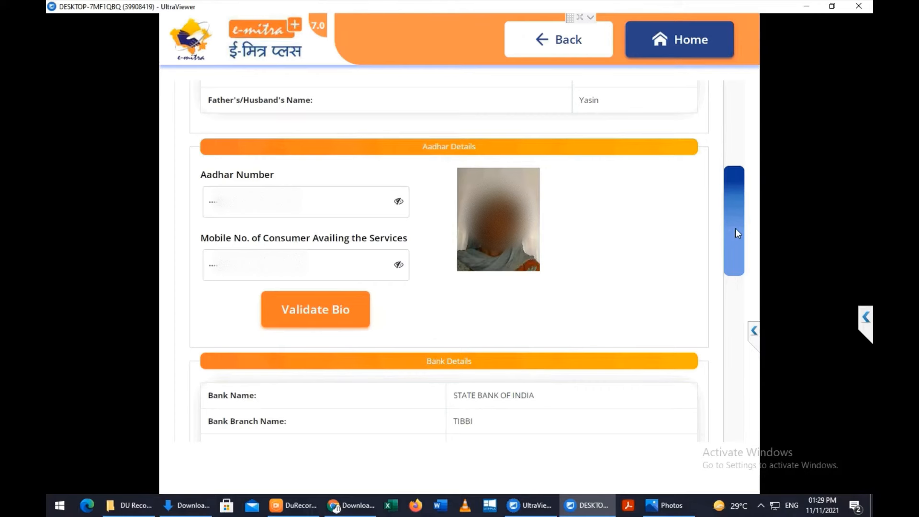
# Step: Answer हाँ for the pensioner being alive, नहीं for government job, excess income and remarriage, and हाँ for the operator's name match
pyautogui.moveTo(737, 229); pyautogui.dragTo(741, 330)
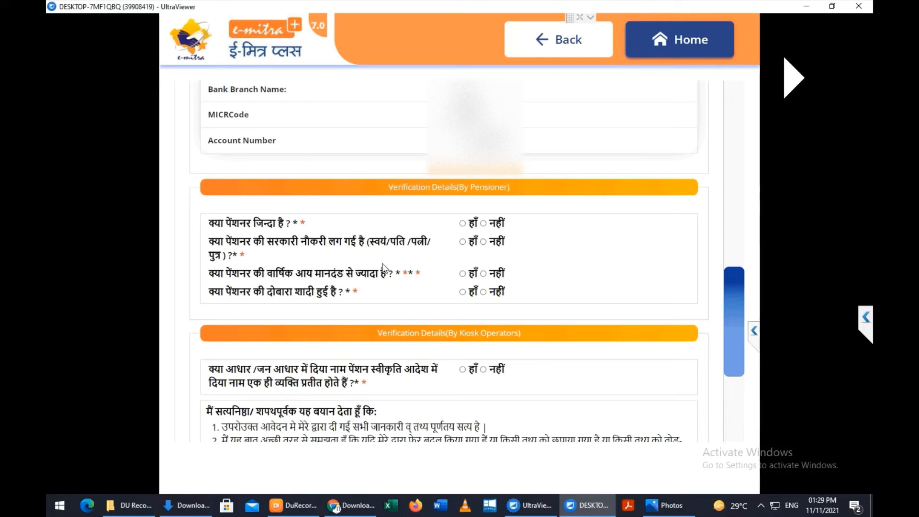
pyautogui.click(462, 224)
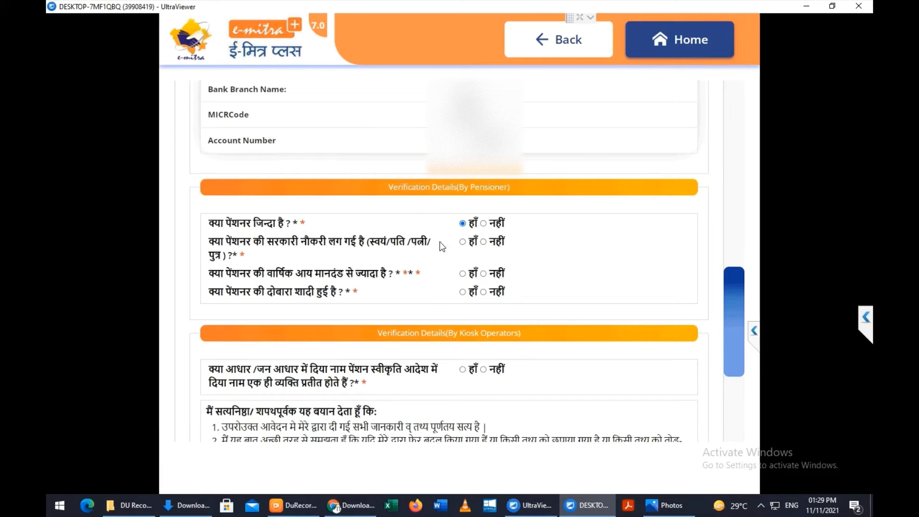
pyautogui.click(484, 241)
pyautogui.click(484, 274)
pyautogui.click(463, 371)
# Step: Accept the declaration that verifying equals signing the application, and submit the pensioner's verification
pyautogui.scroll(-5, 296, 316)
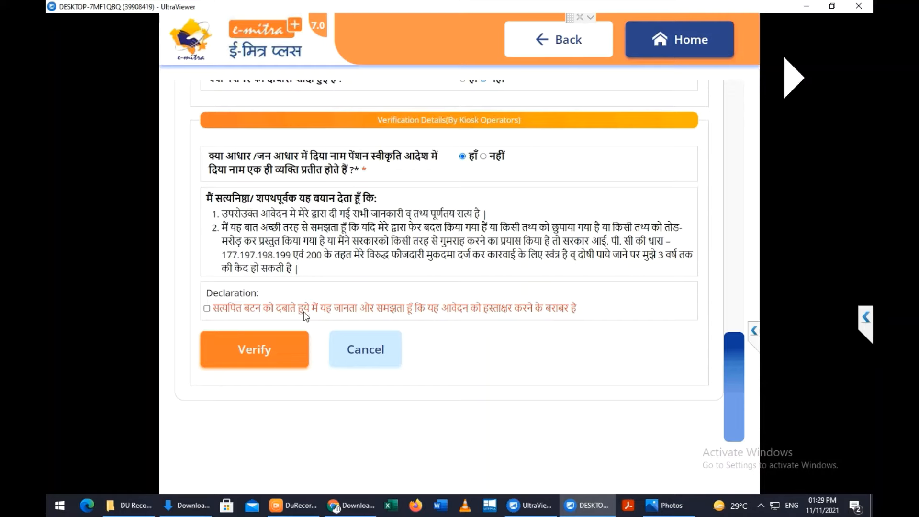
pyautogui.click(207, 308)
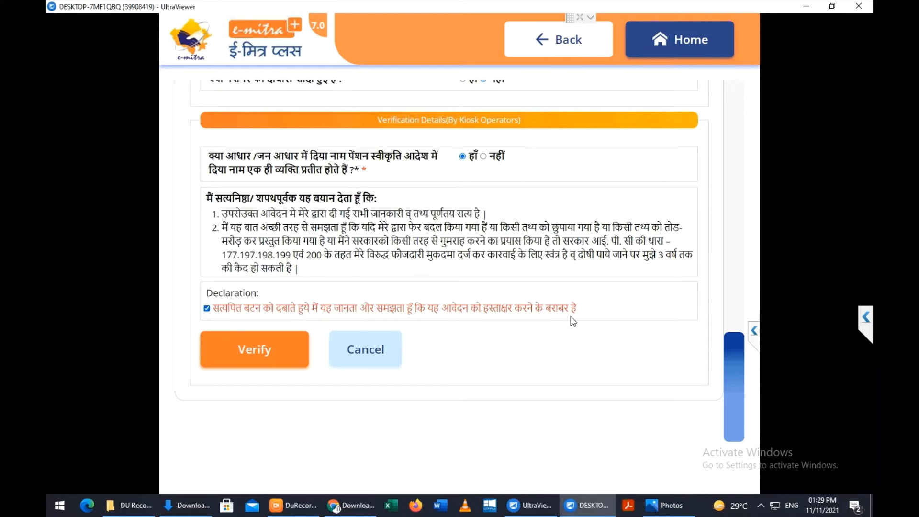
pyautogui.click(257, 358)
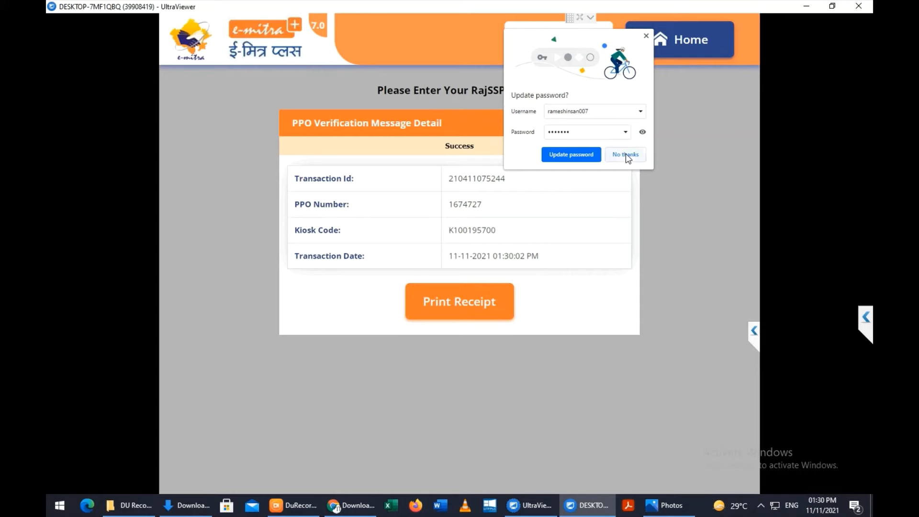
# Step: Decline the browser's password update and print the receipt for the PPO verification
pyautogui.click(627, 156)
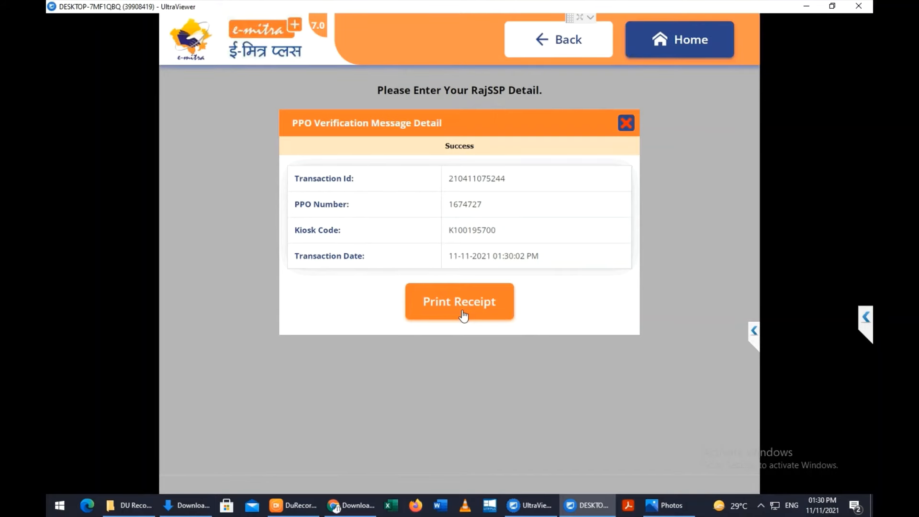
pyautogui.click(462, 315)
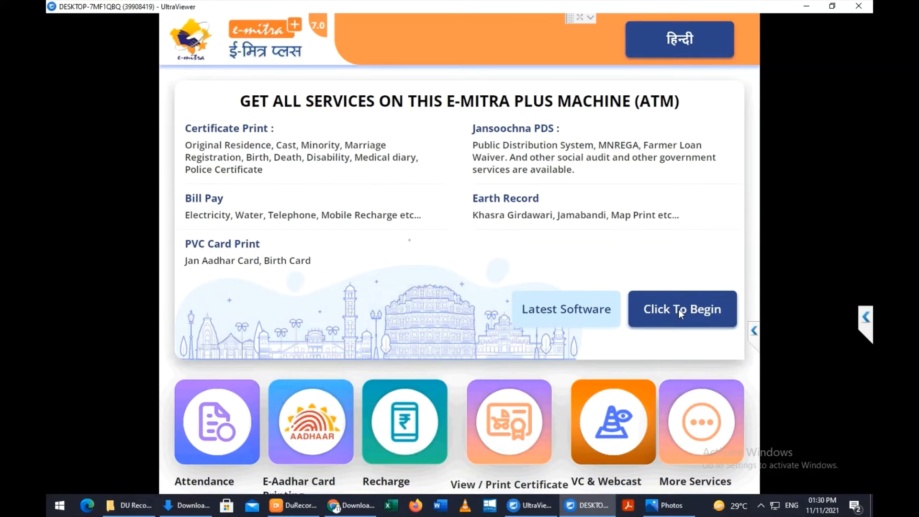
# Step: Open the Raj SSP service from the e-Mitra plus service list
pyautogui.click(679, 310)
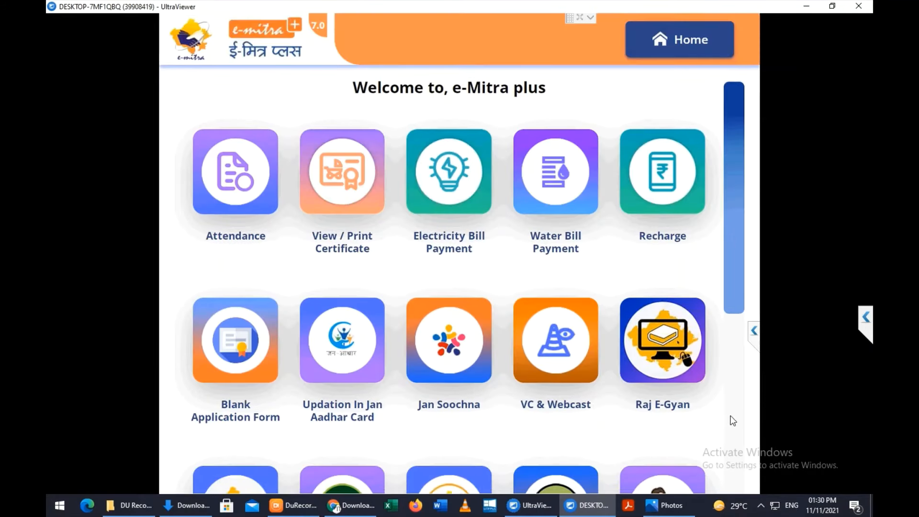
pyautogui.scroll(-1, 732, 453)
pyautogui.scroll(-1, 736, 398)
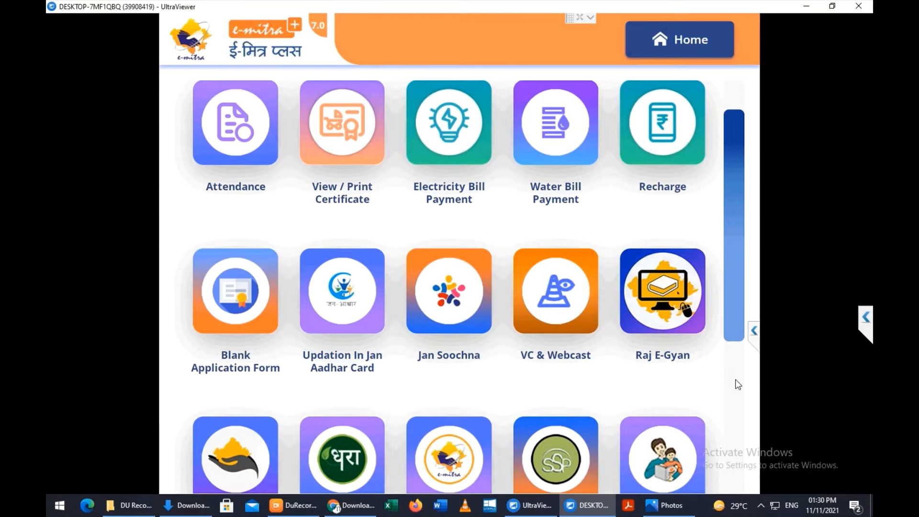
pyautogui.scroll(-4, 736, 380)
pyautogui.scroll(-4, 736, 379)
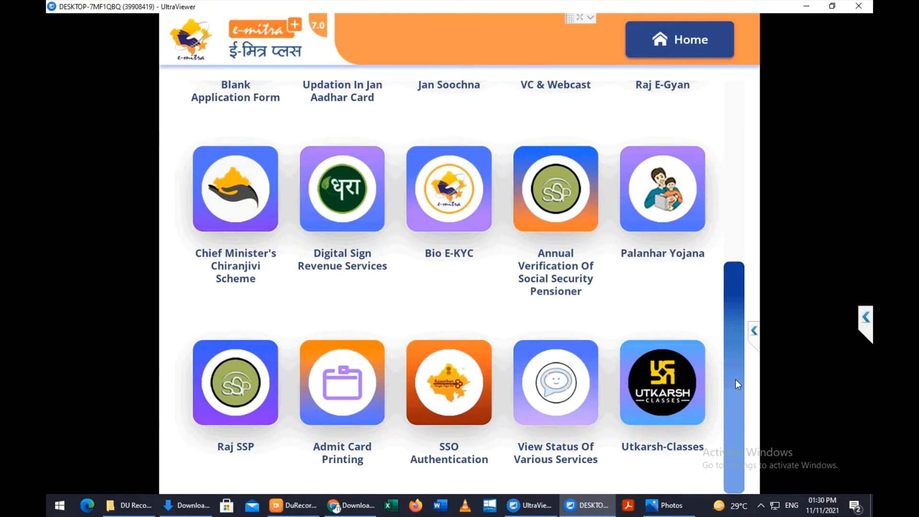
pyautogui.click(226, 405)
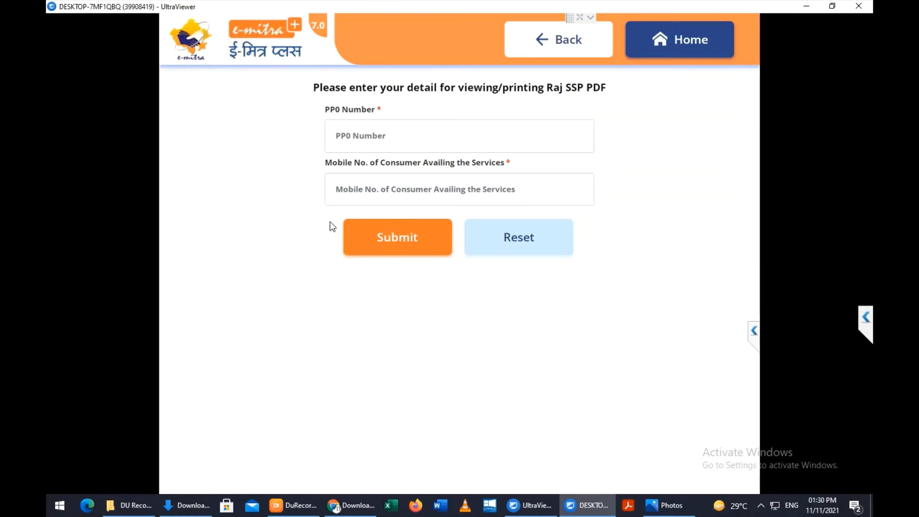
# Step: Enter the PPO number and the consumer's mobile number, and submit them to view the Raj SSP PDF
pyautogui.click(368, 135)
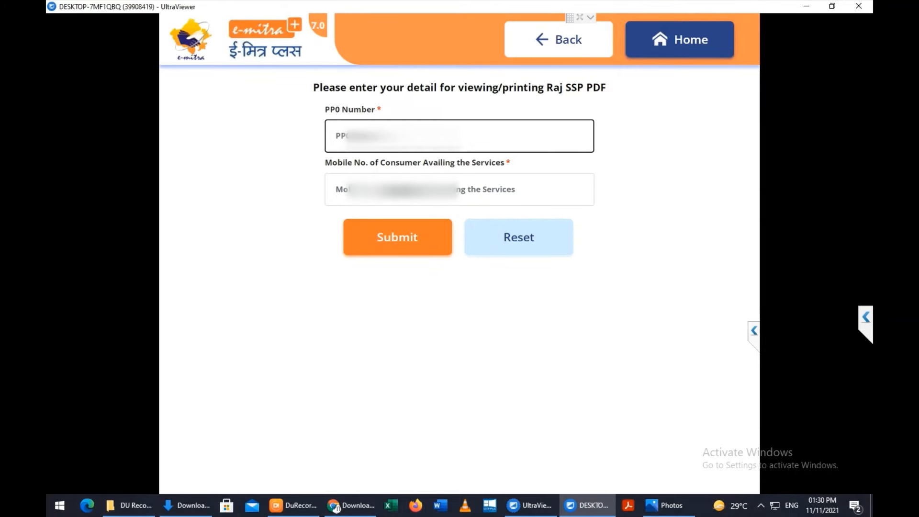
pyautogui.write('016')
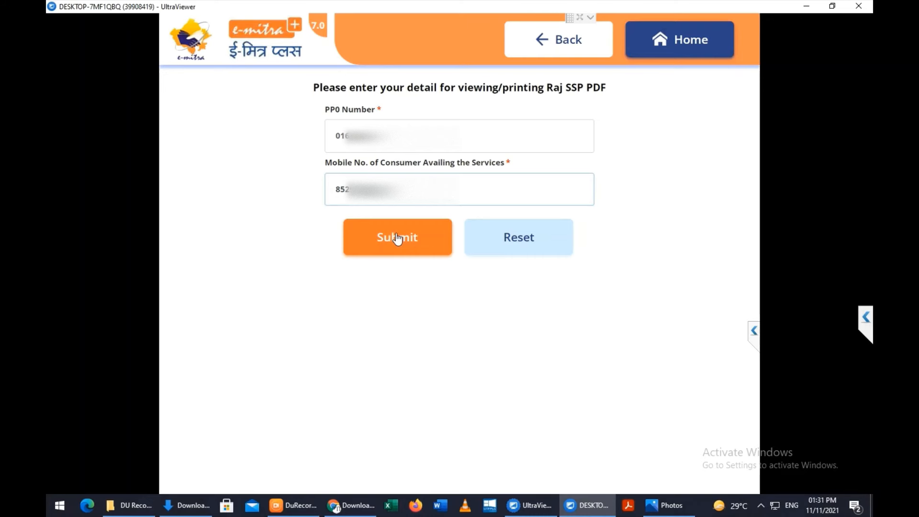
pyautogui.click(397, 238)
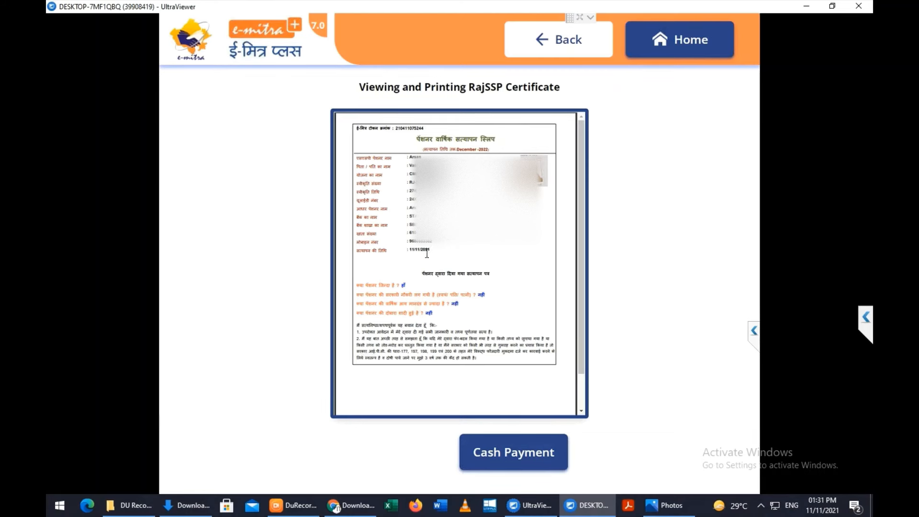
# Step: Pay in cash for a printout of the RajSSP certificate, then print the PDF and the payment receipt
pyautogui.click(505, 464)
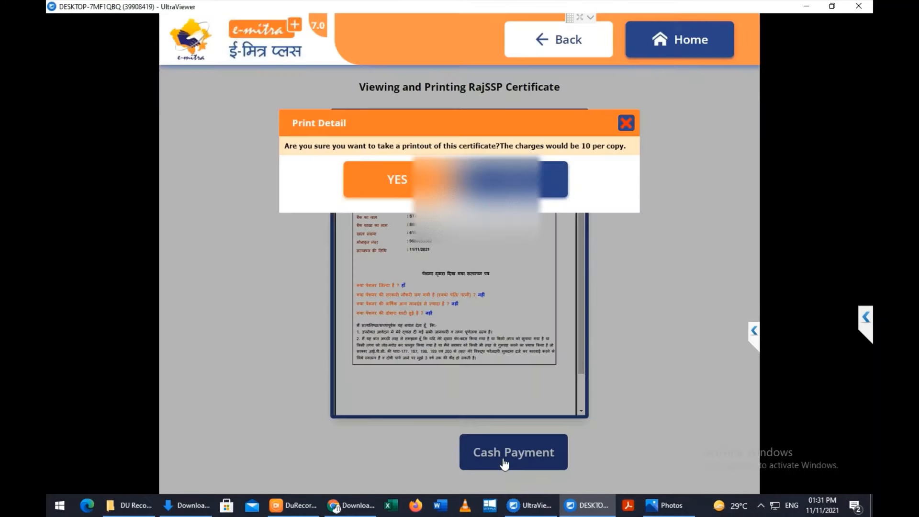
pyautogui.click(398, 181)
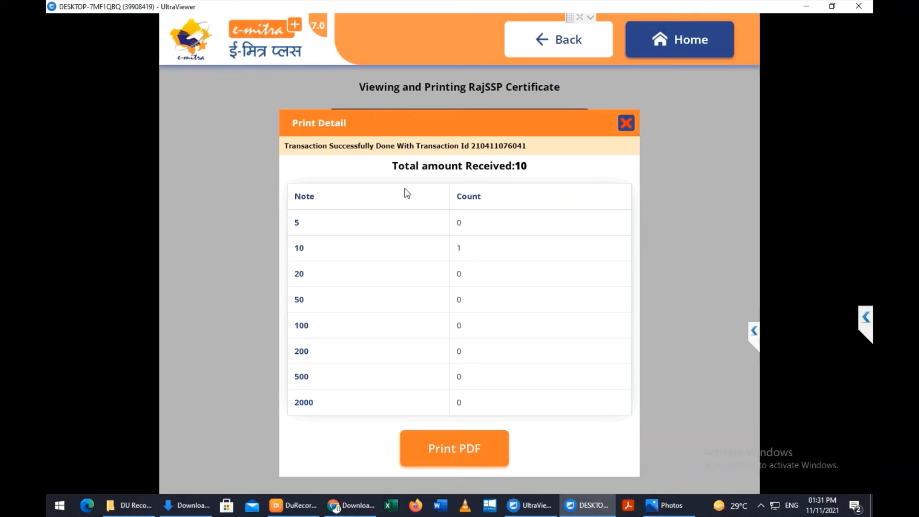
pyautogui.click(456, 453)
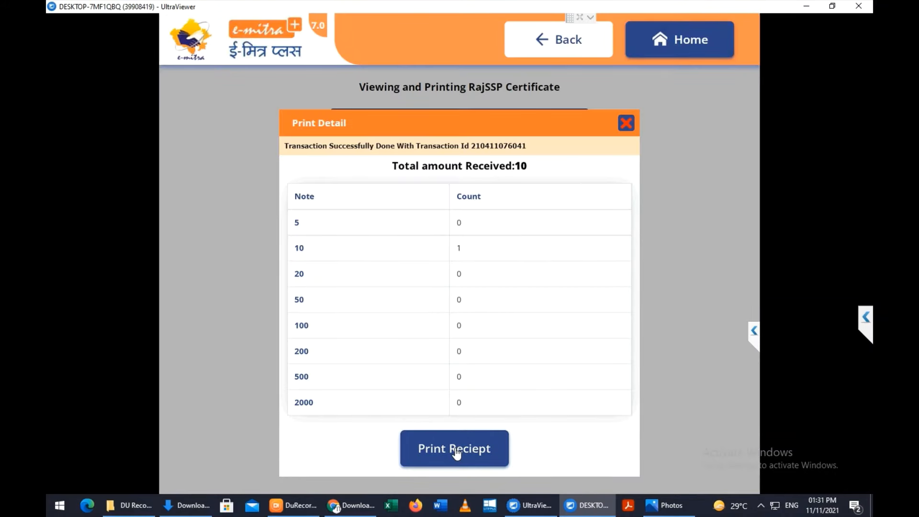
pyautogui.click(457, 451)
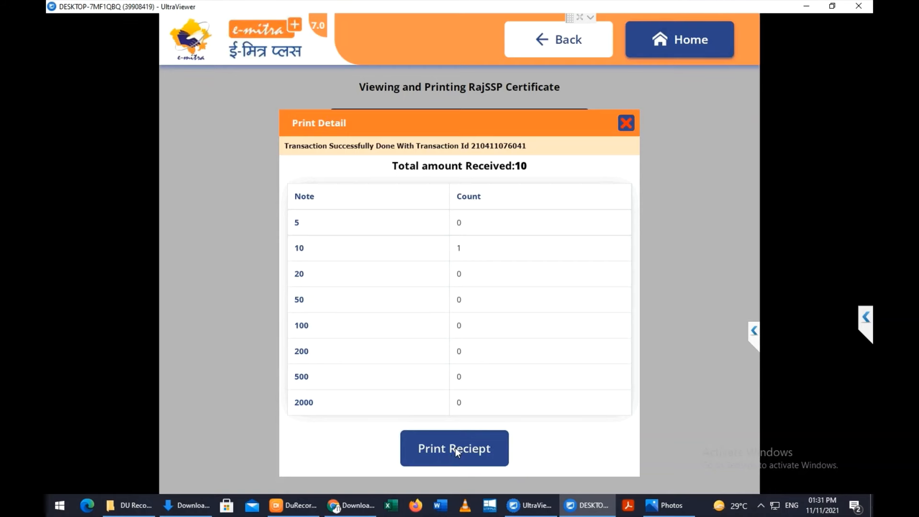